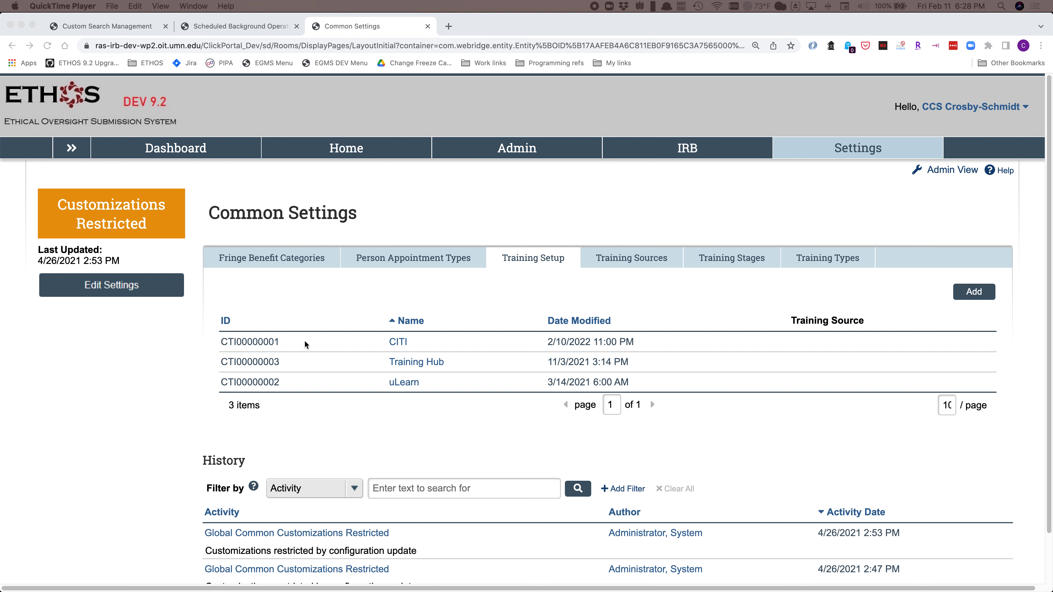
# Open the CITI training setup and review its recent imports and Reports Imported activity history.
pyautogui.click(248, 342)
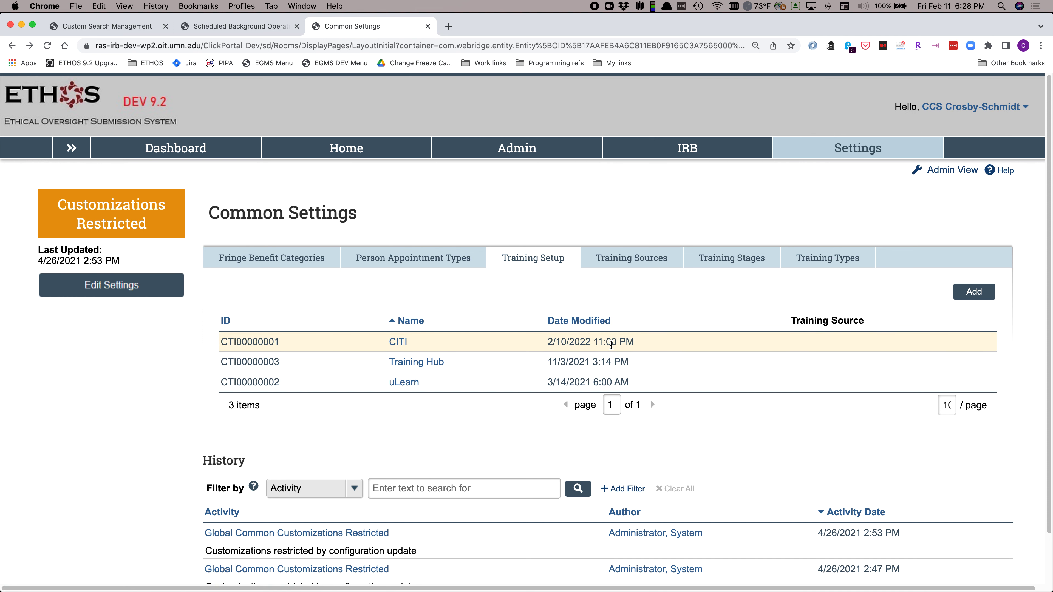
pyautogui.click(400, 343)
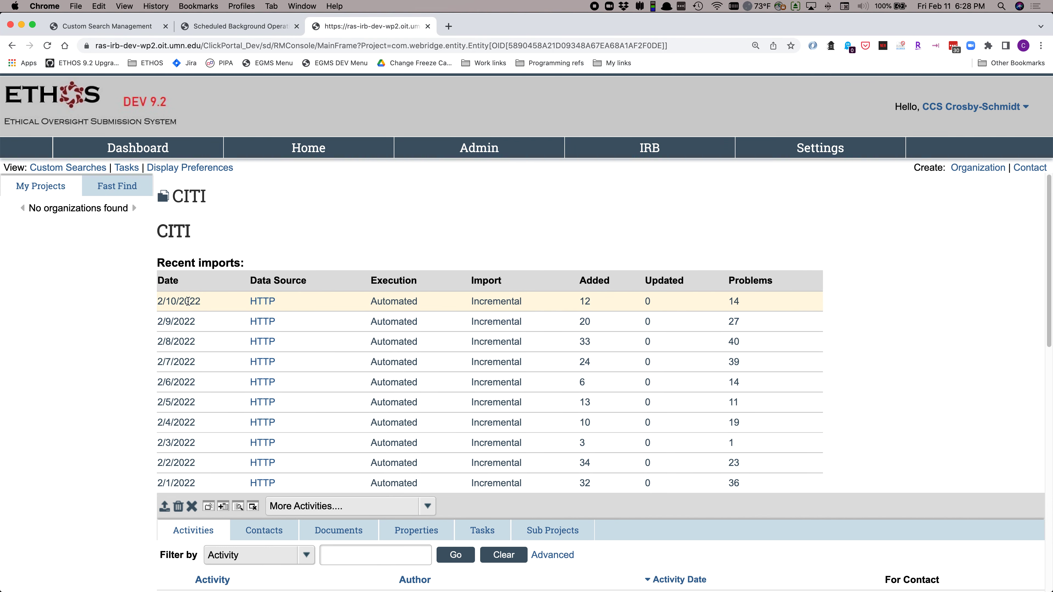
pyautogui.scroll(-10, 218, 394)
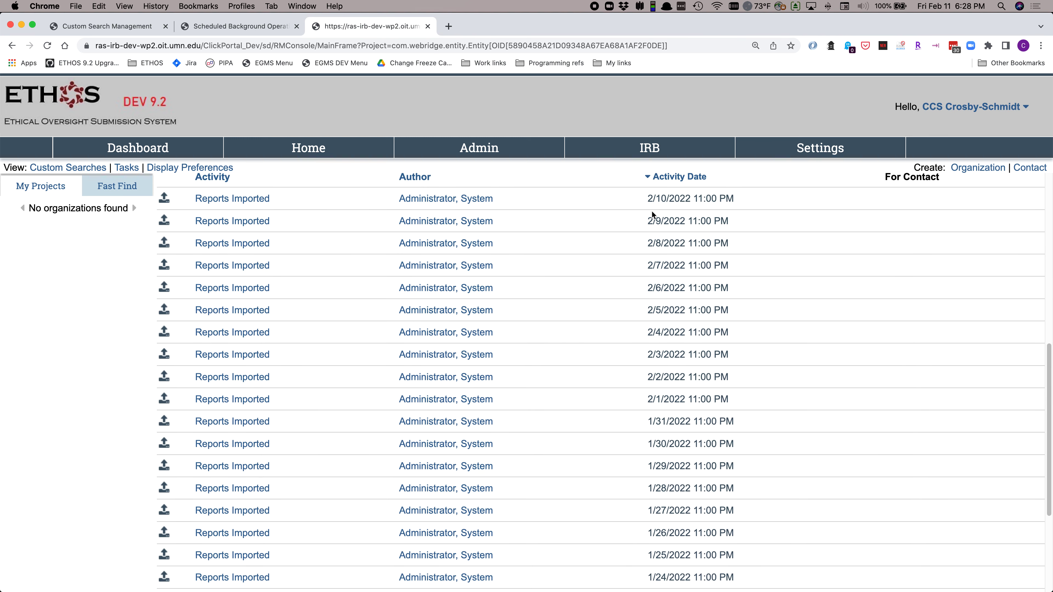
# Compare the start time scheduled for Daily Training Integration Imports - CITI with the CITI import history and recent imports.
pyautogui.click(246, 33)
pyautogui.moveTo(435, 244); pyautogui.dragTo(342, 244)
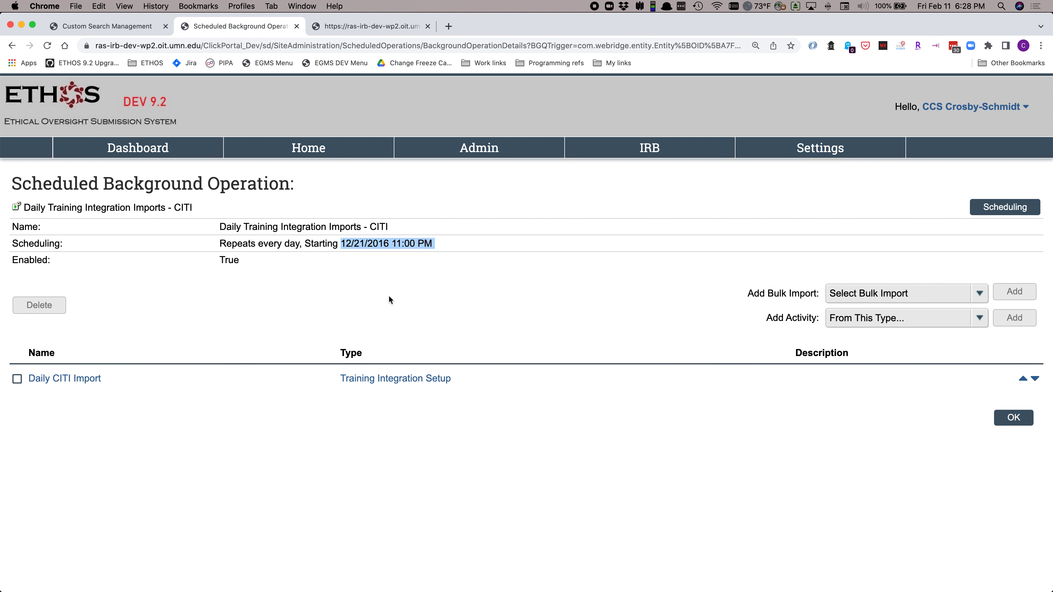
pyautogui.click(106, 26)
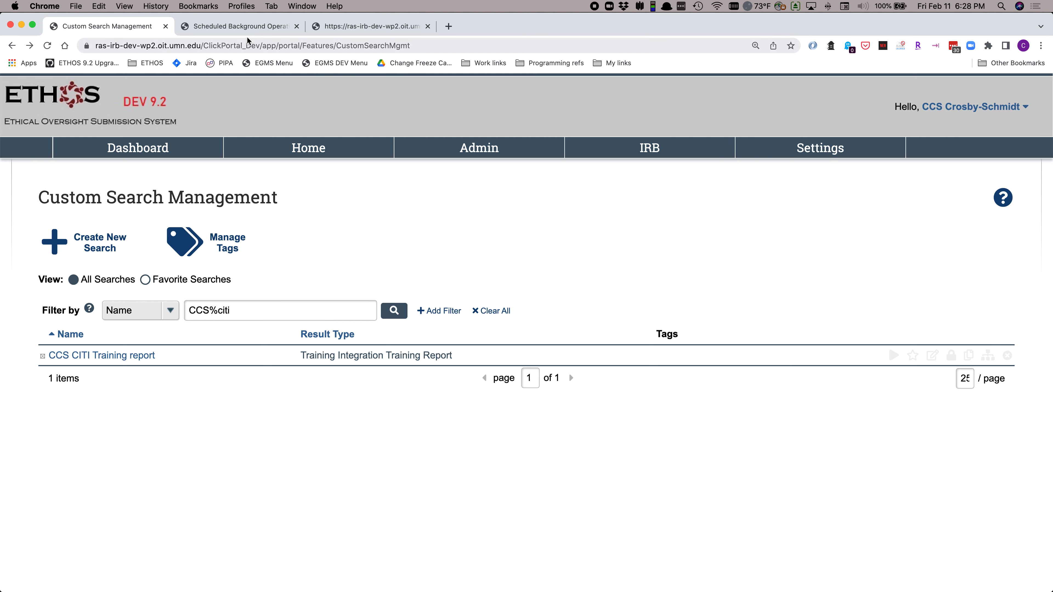
pyautogui.click(252, 27)
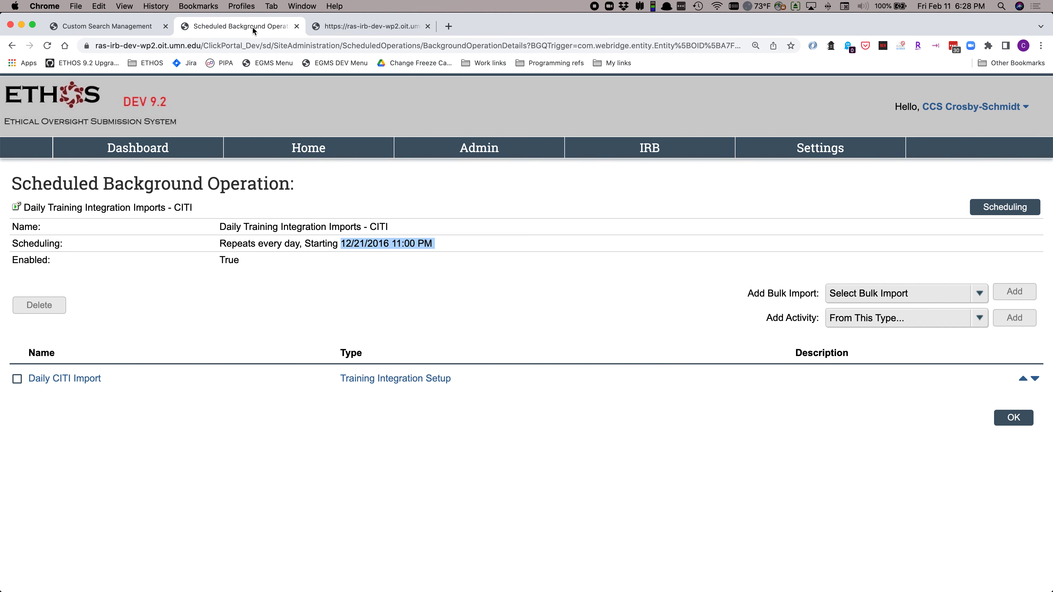
pyautogui.click(346, 27)
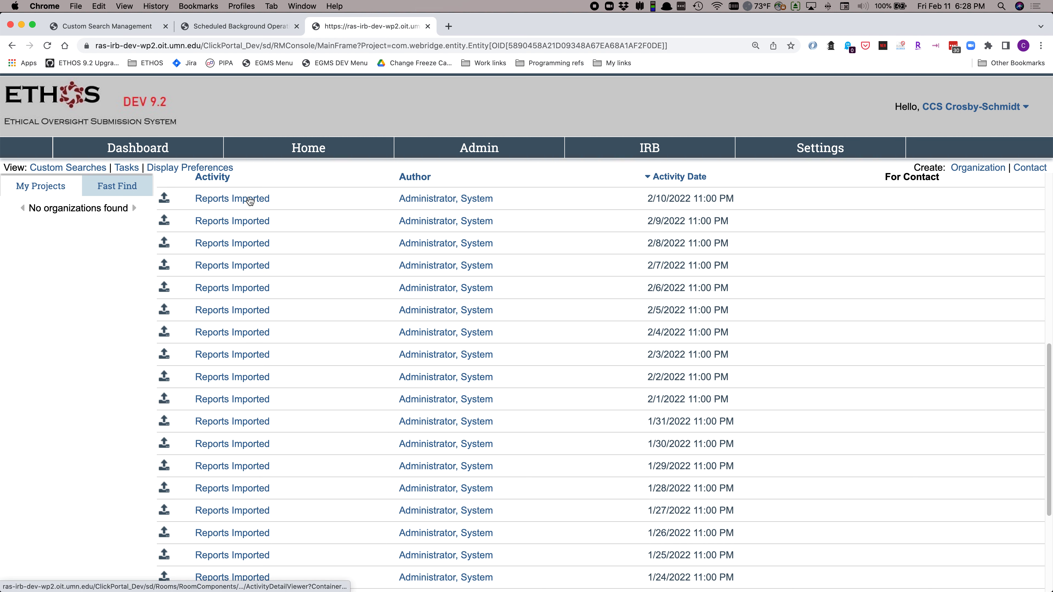
pyautogui.scroll(3, 319, 251)
pyautogui.scroll(7, 319, 251)
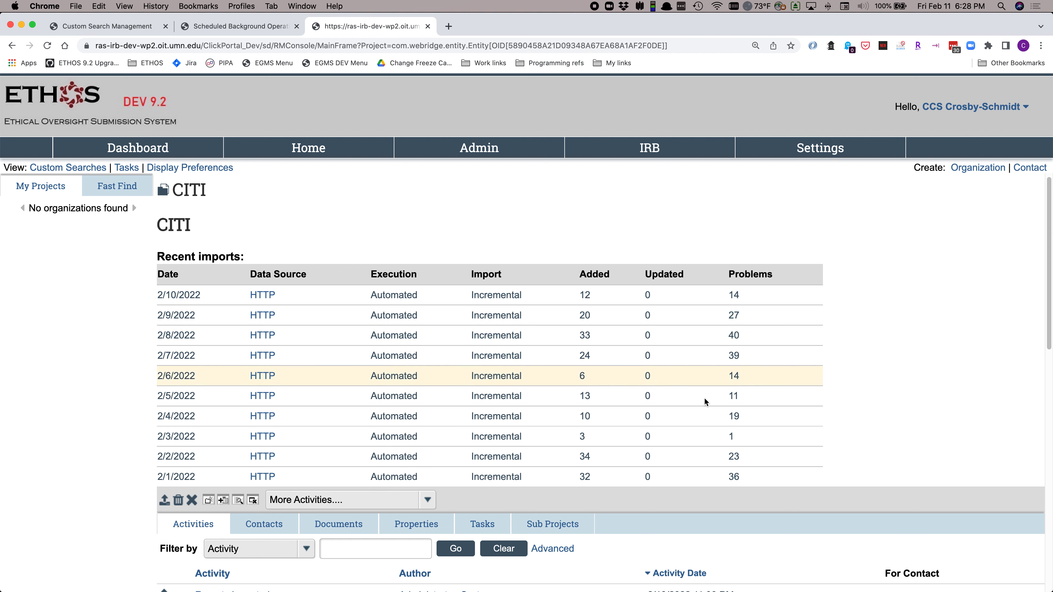
# Run the CCS CITI Training report custom search, review the training records, and close the results window.
pyautogui.click(153, 22)
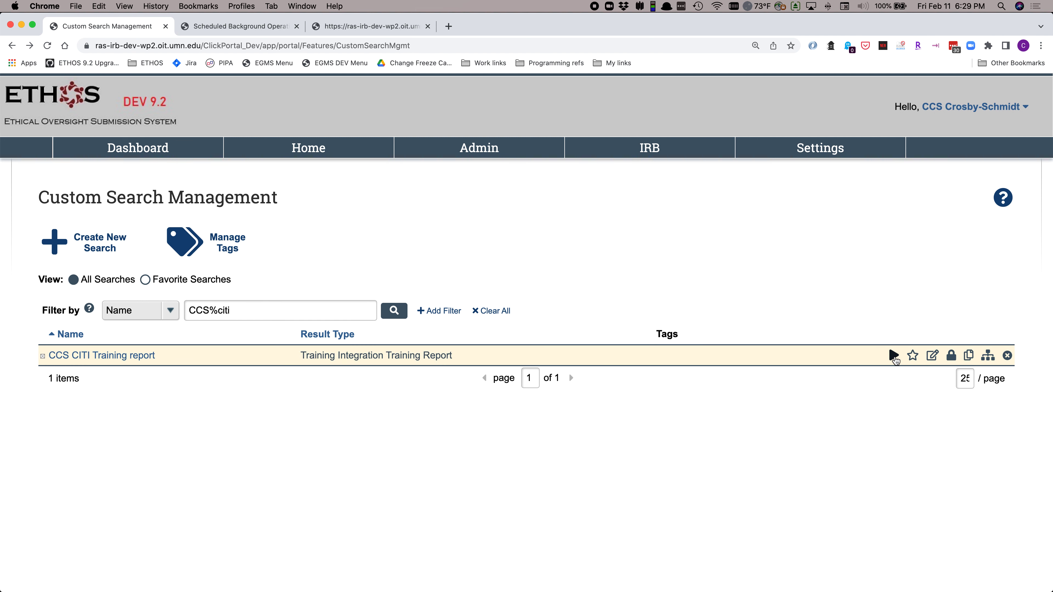
pyautogui.click(894, 356)
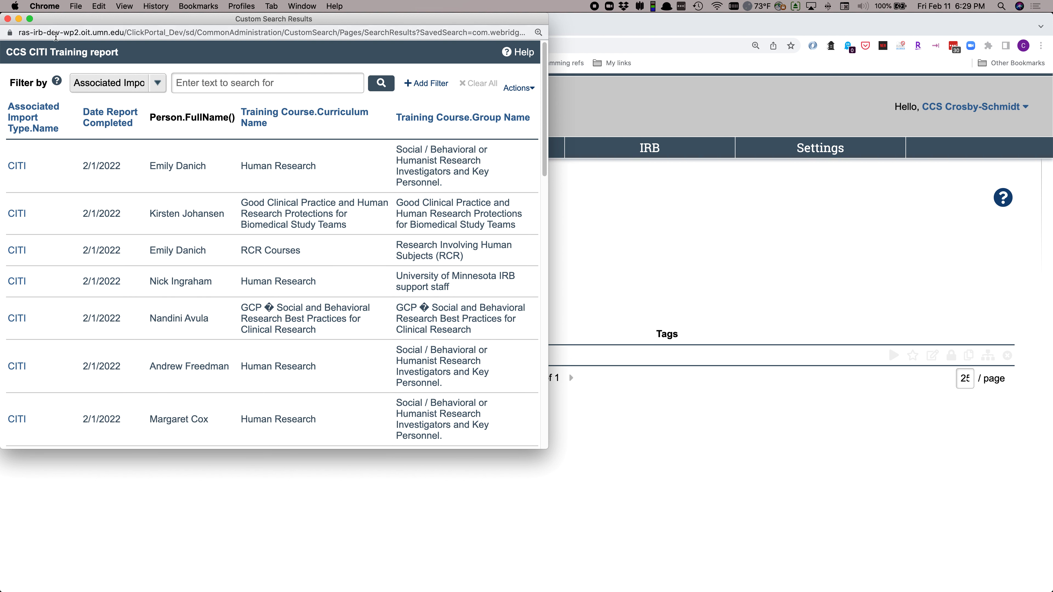
pyautogui.click(8, 19)
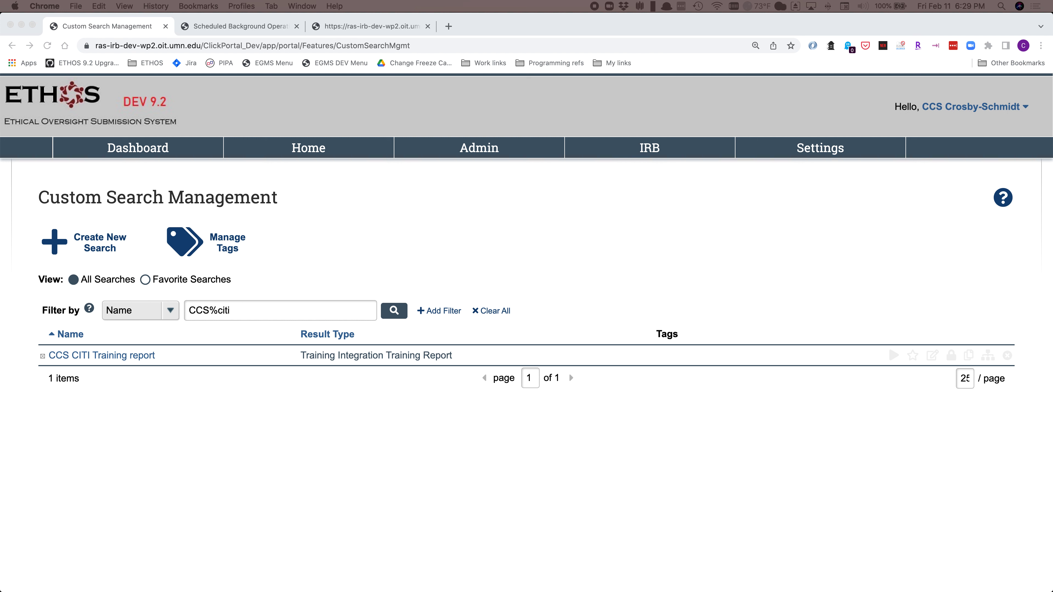
# Switch to the DEV 9.2 ETHOS database server remote desktop and execute the row-count queries on the CTSIview_IRBStudy views.
pyautogui.moveTo(339, 588)
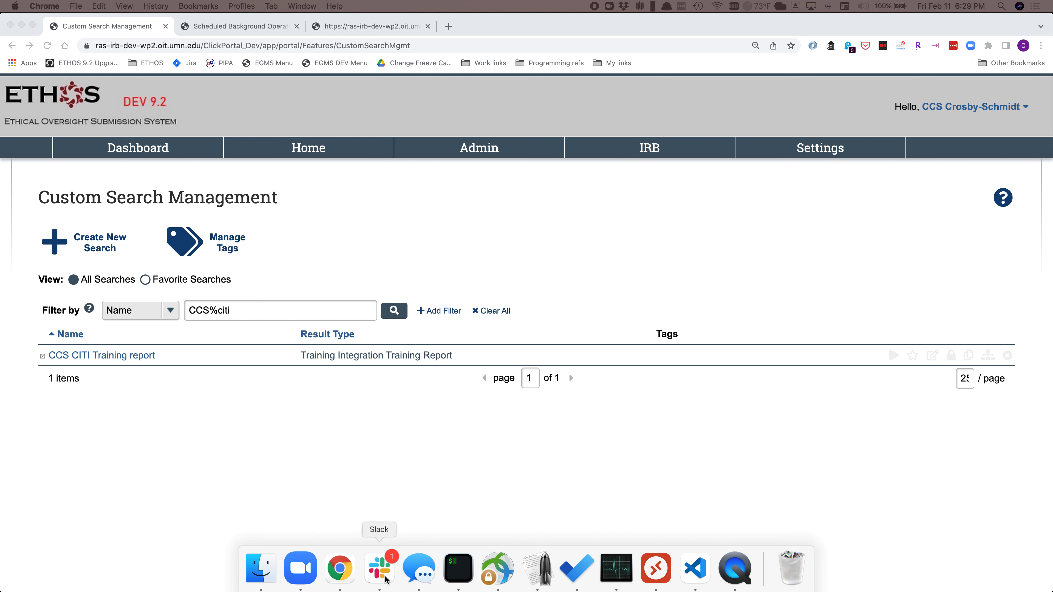
pyautogui.click(661, 580)
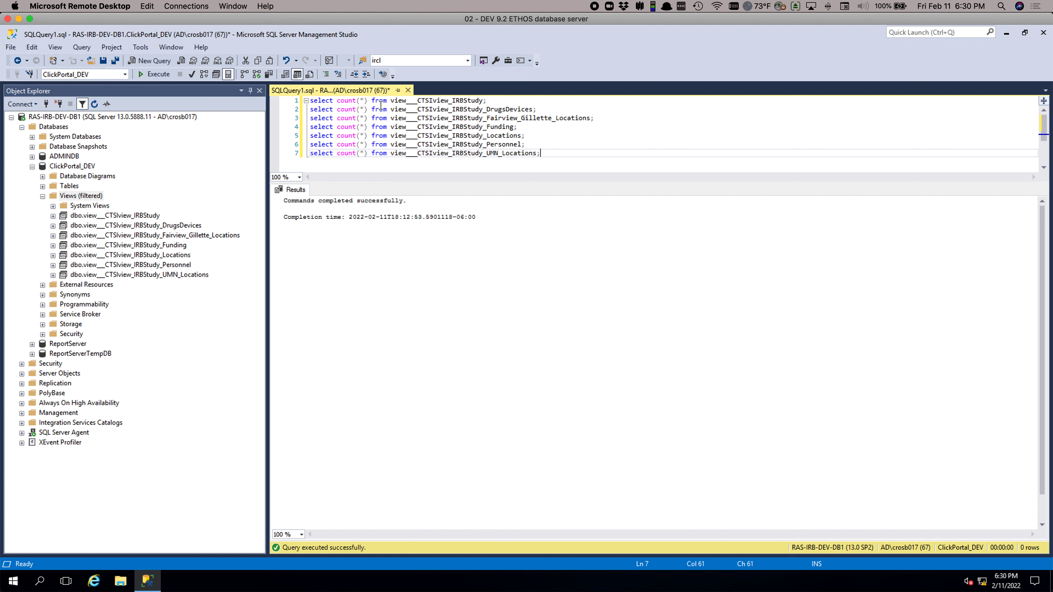
pyautogui.click(146, 75)
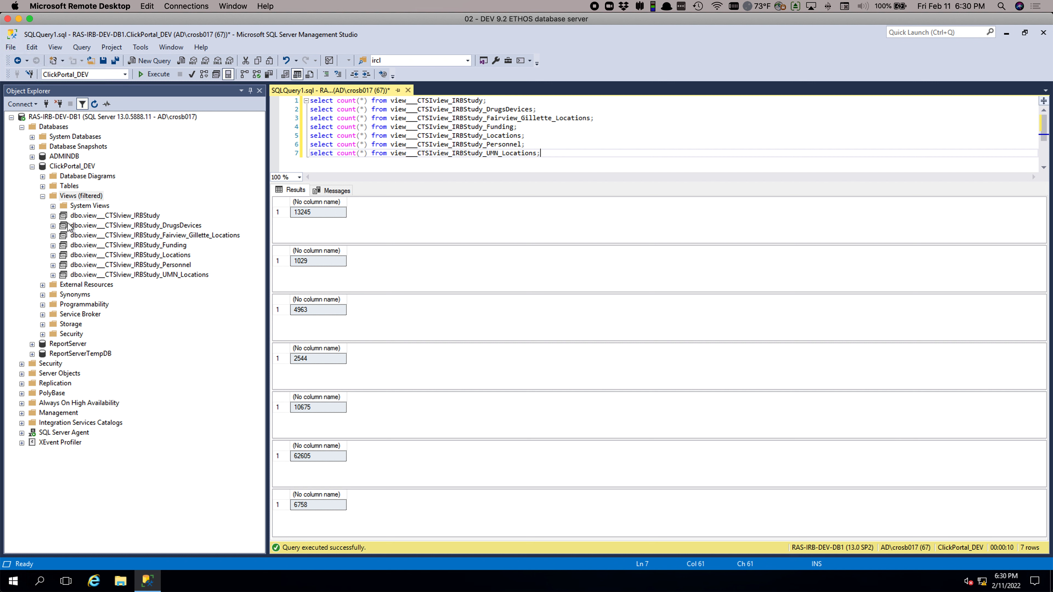
# Script the dbo.view___CTSIview_IRBStudy view as a CREATE statement into a new query editor window.
pyautogui.click(52, 216)
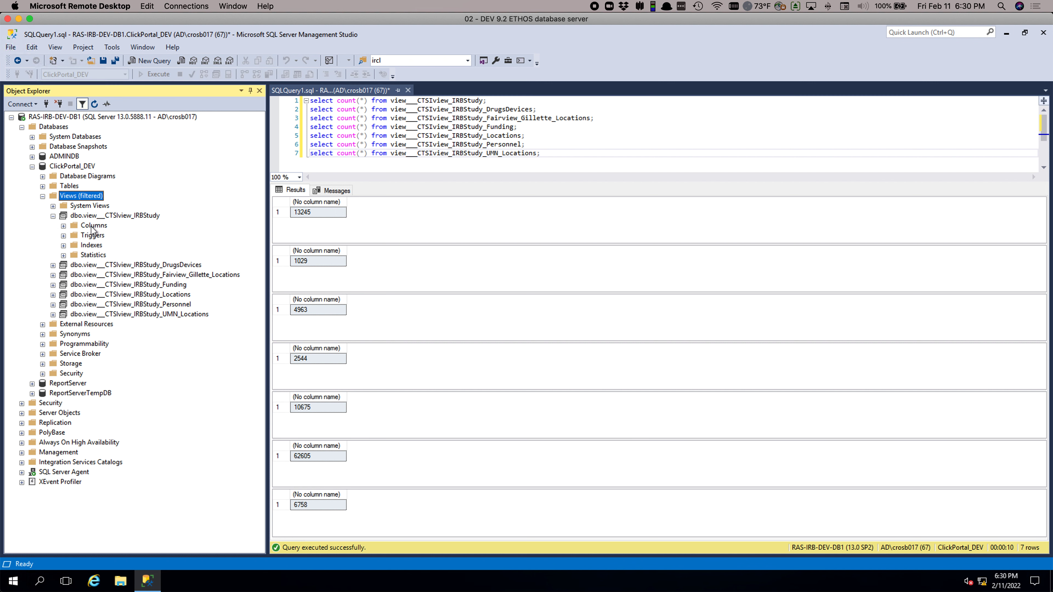
pyautogui.click(114, 216)
pyautogui.rightClick(114, 216)
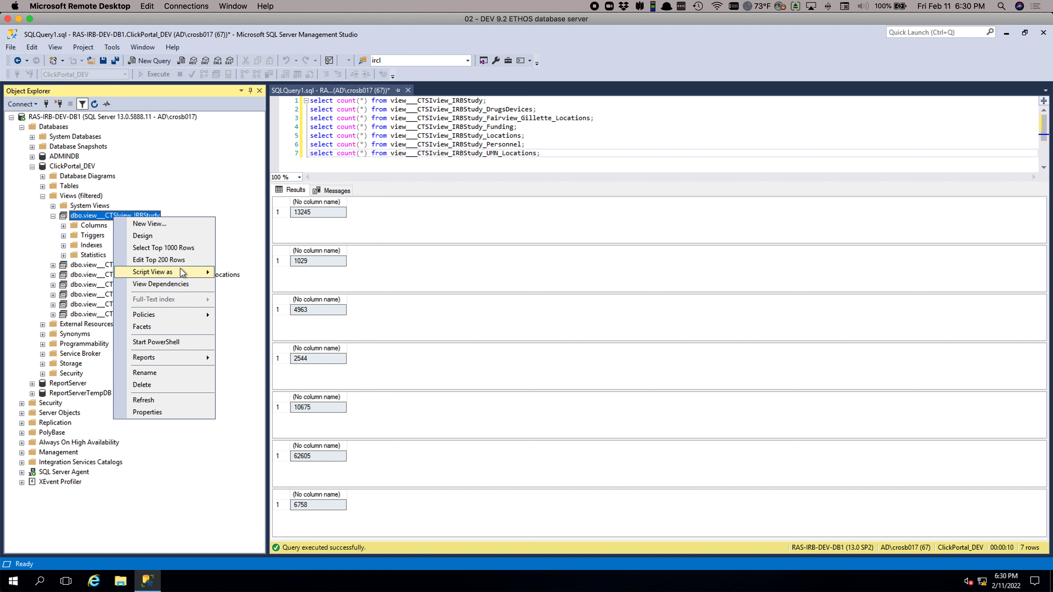
pyautogui.moveTo(180, 272)
pyautogui.moveTo(265, 276)
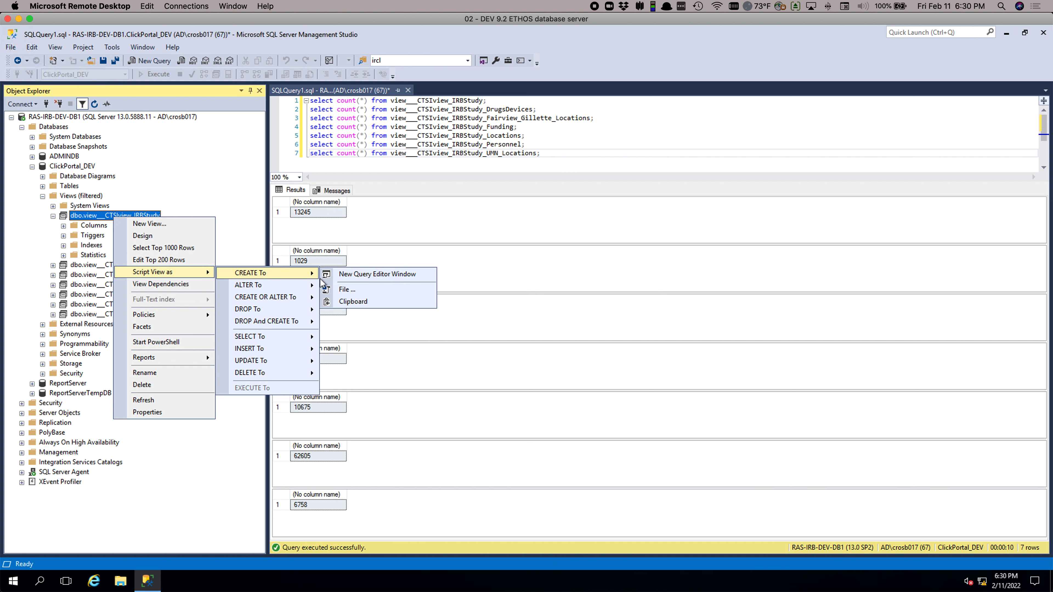
pyautogui.click(380, 279)
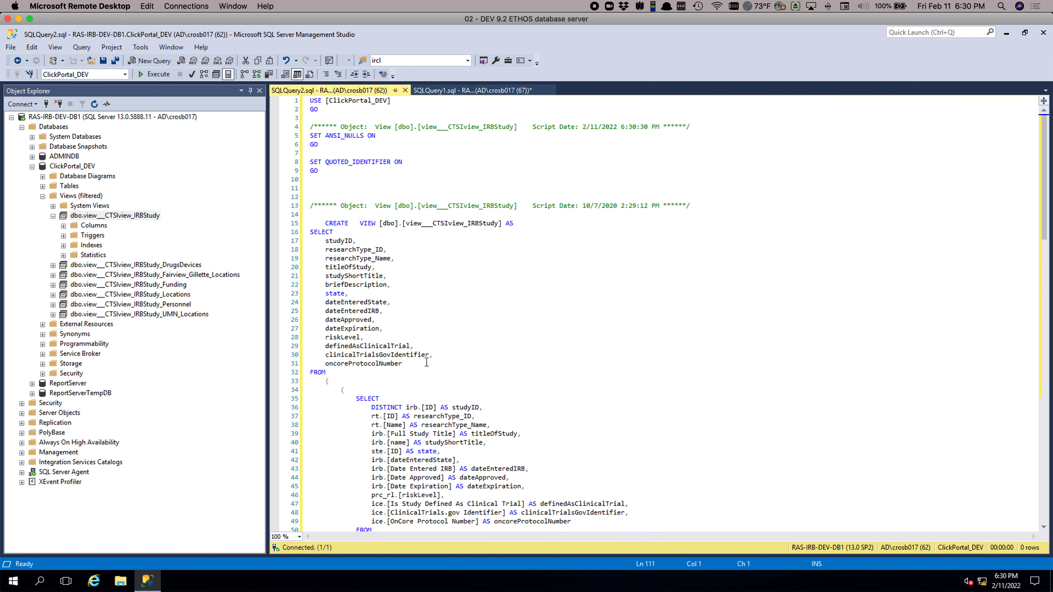
# Review the view's SELECT and JOIN clauses and highlight irb.[Custom Extension] in the IRBSubmissionCustomExtension join.
pyautogui.scroll(-6, 543, 357)
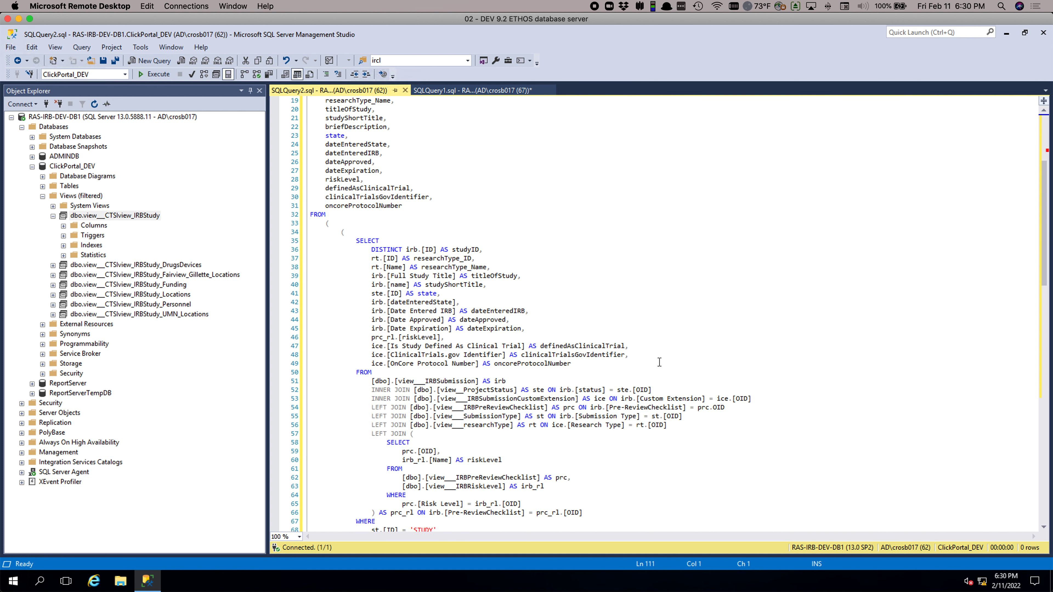
pyautogui.scroll(-2, 605, 319)
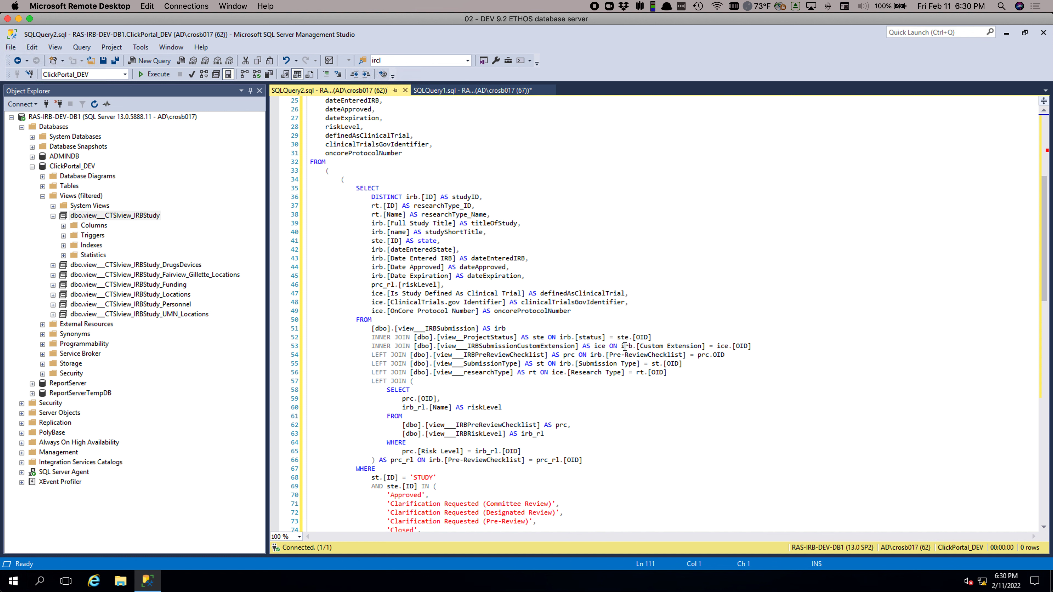
pyautogui.moveTo(621, 348); pyautogui.dragTo(701, 348)
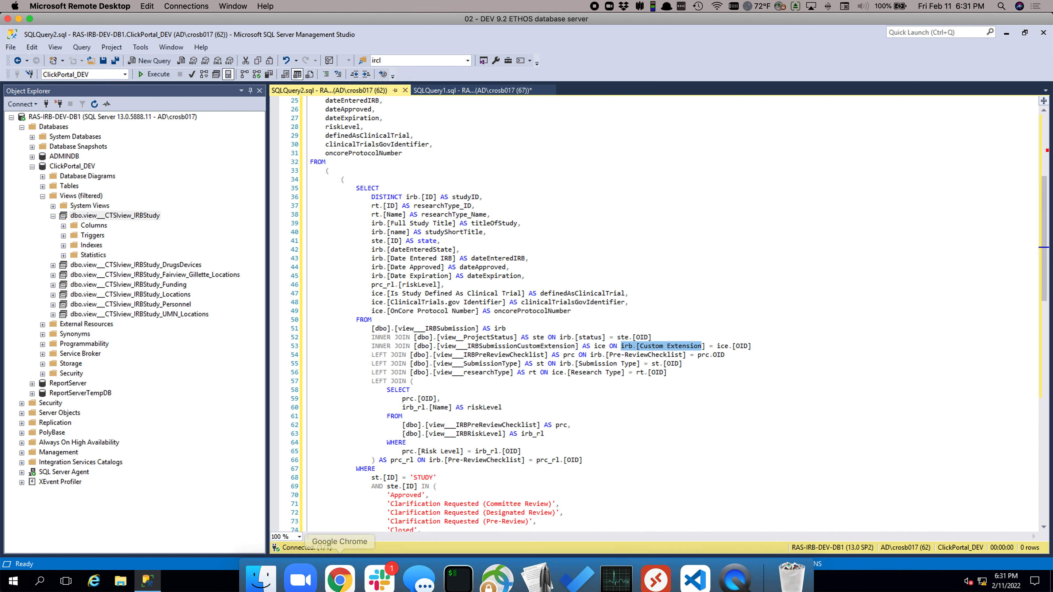
# Switch to Chrome's Home window for the ETHOS TST 9.2 site and sign in with the Internet ID and password.
pyautogui.click(339, 581)
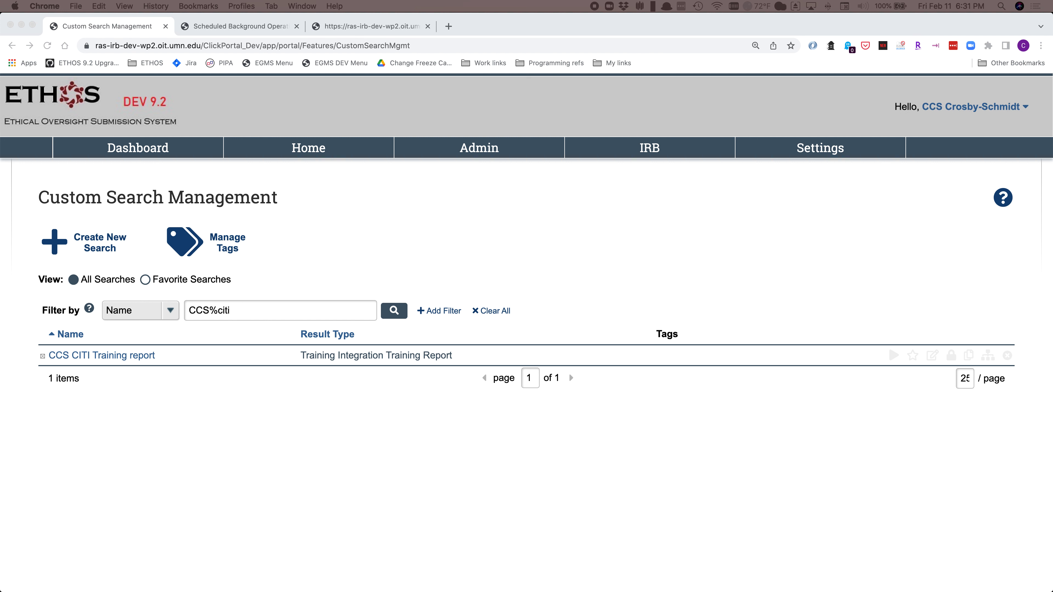
pyautogui.click(302, 7)
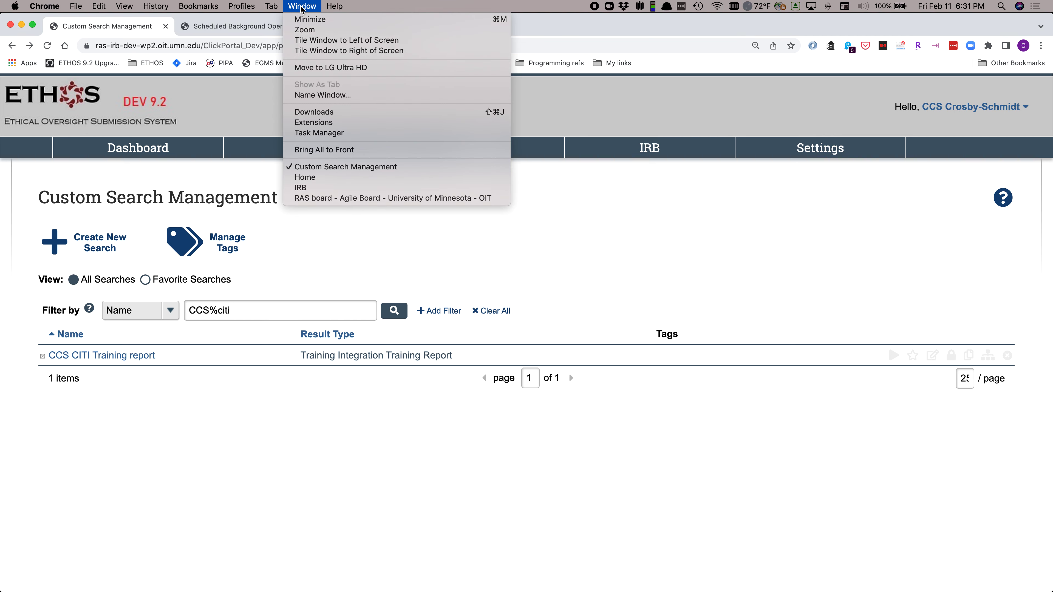
pyautogui.click(364, 177)
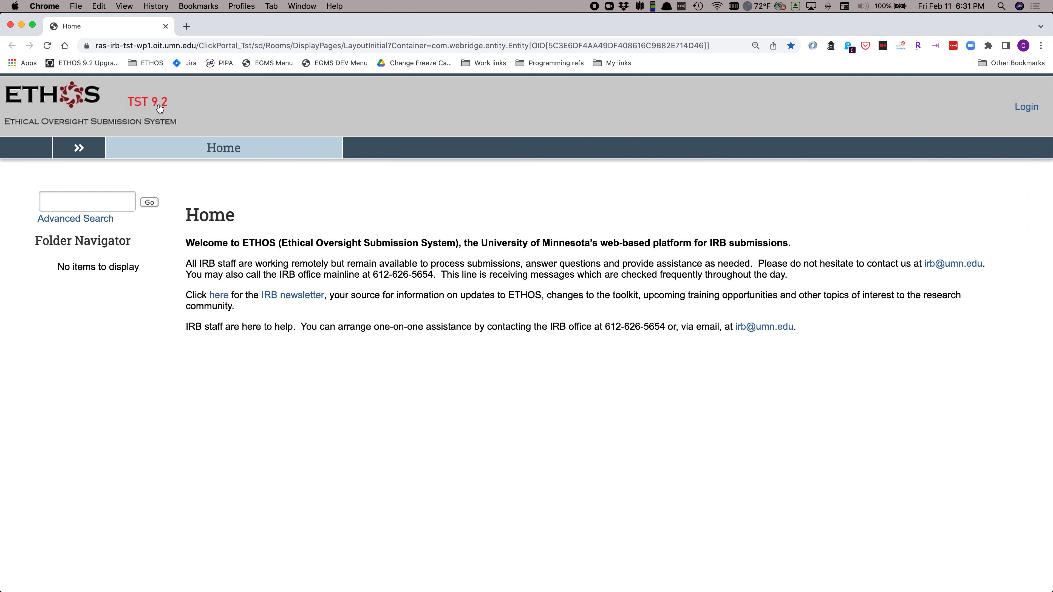
pyautogui.click(1026, 107)
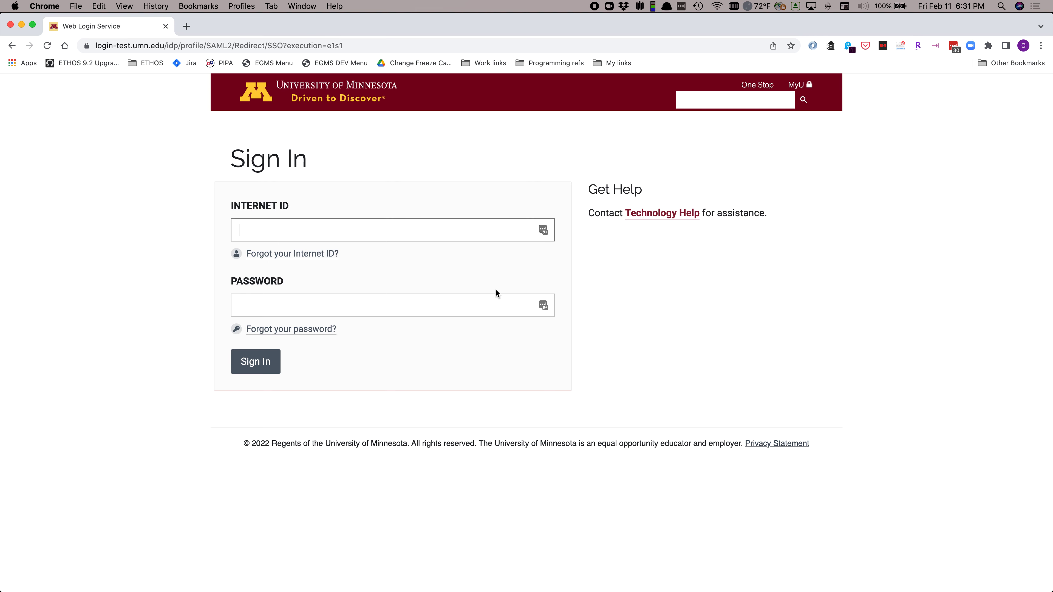
pyautogui.click(431, 312)
pyautogui.click(256, 364)
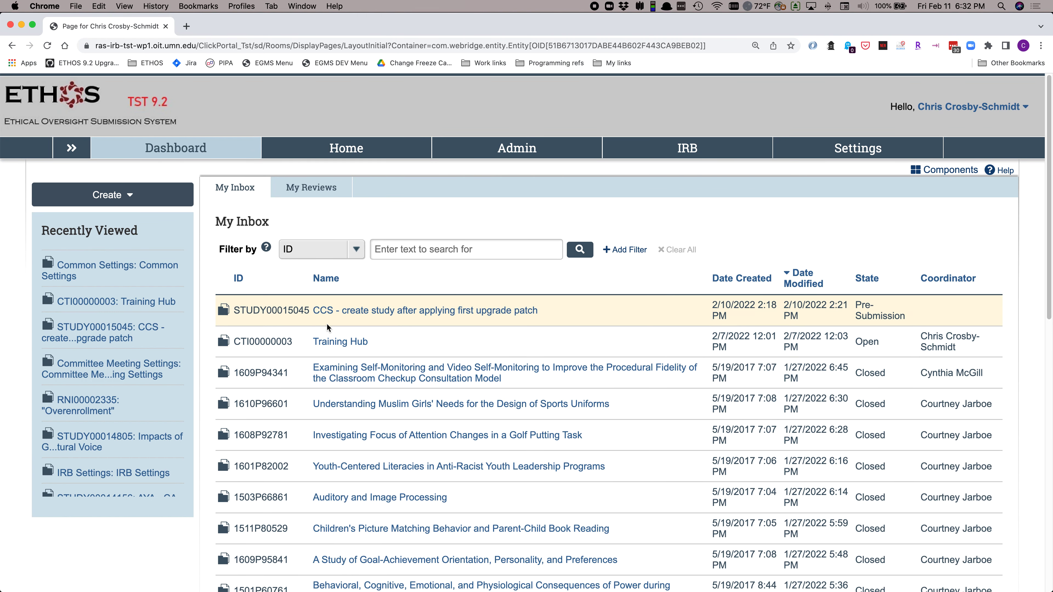
# Open the study "CCS - create study after applying first upgrade patch" from the inbox, review its header details, and open it for editing.
pyautogui.click(393, 315)
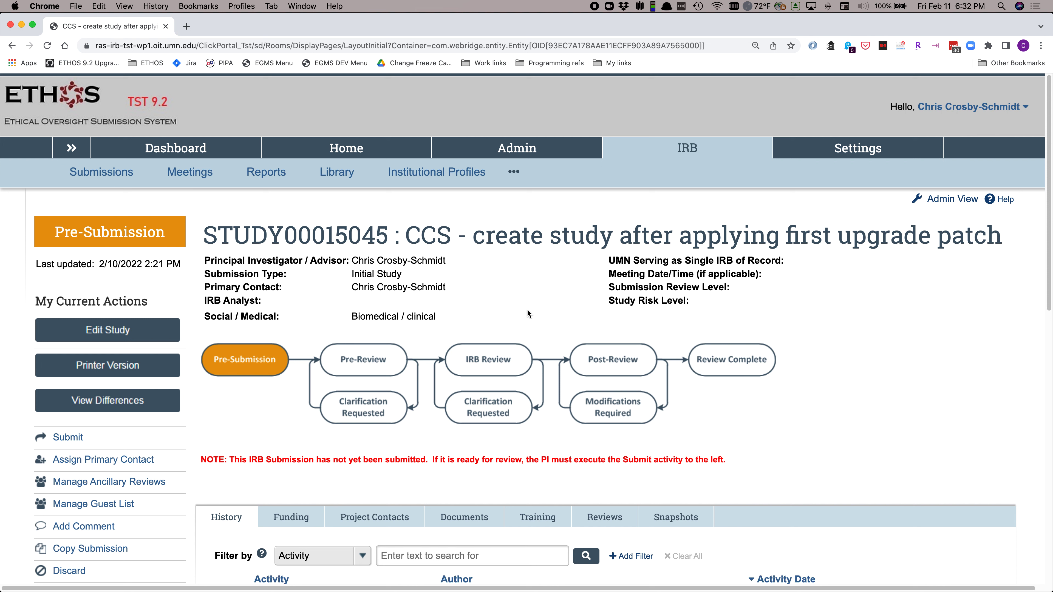
pyautogui.moveTo(773, 304); pyautogui.dragTo(211, 261)
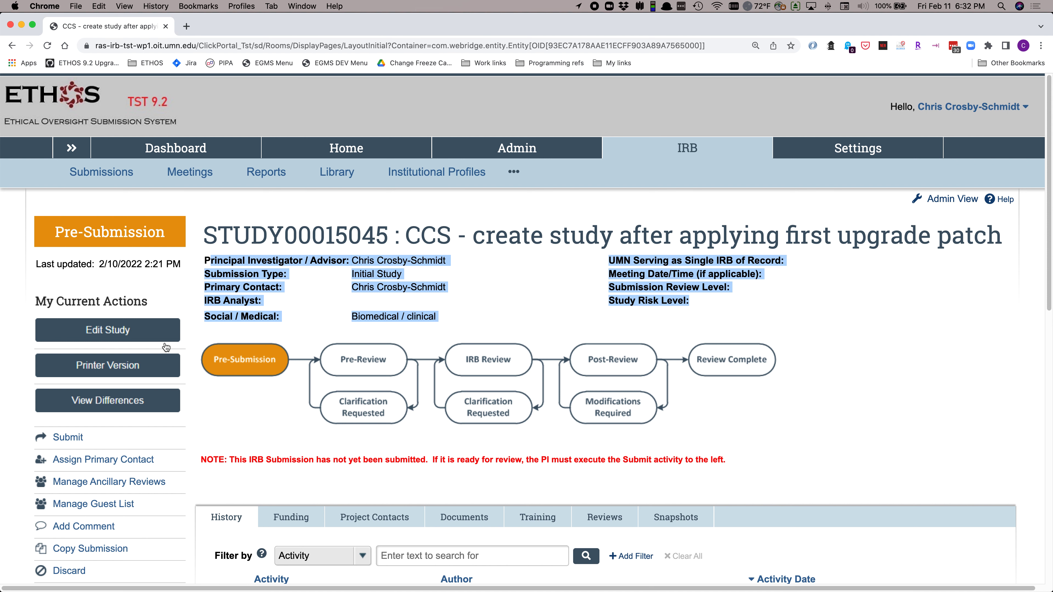
pyautogui.click(126, 334)
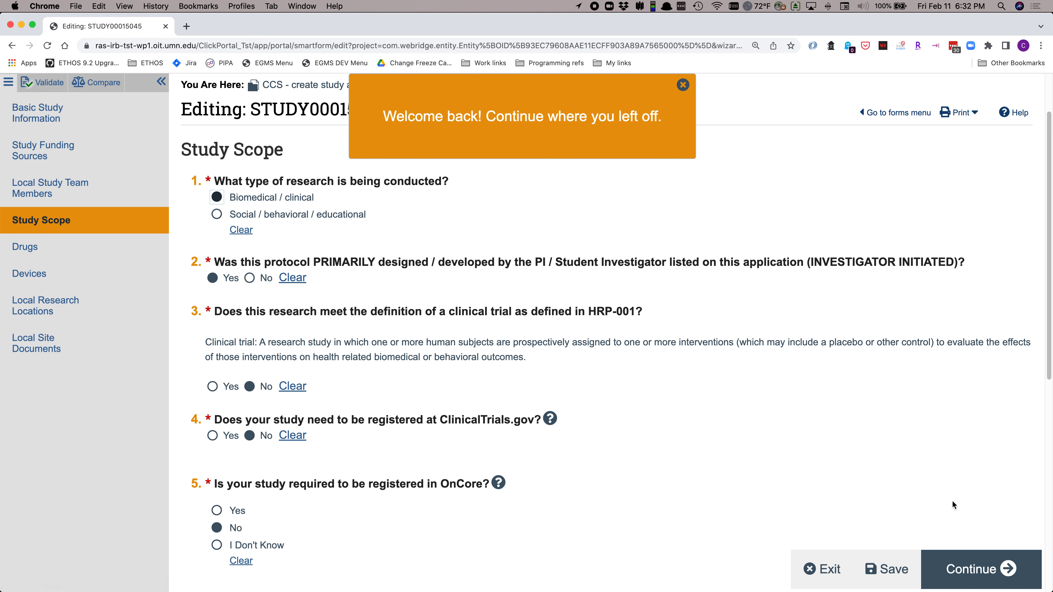
# Review the study's Basic Study Information form, and open and save its Drugs form.
pyautogui.click(46, 111)
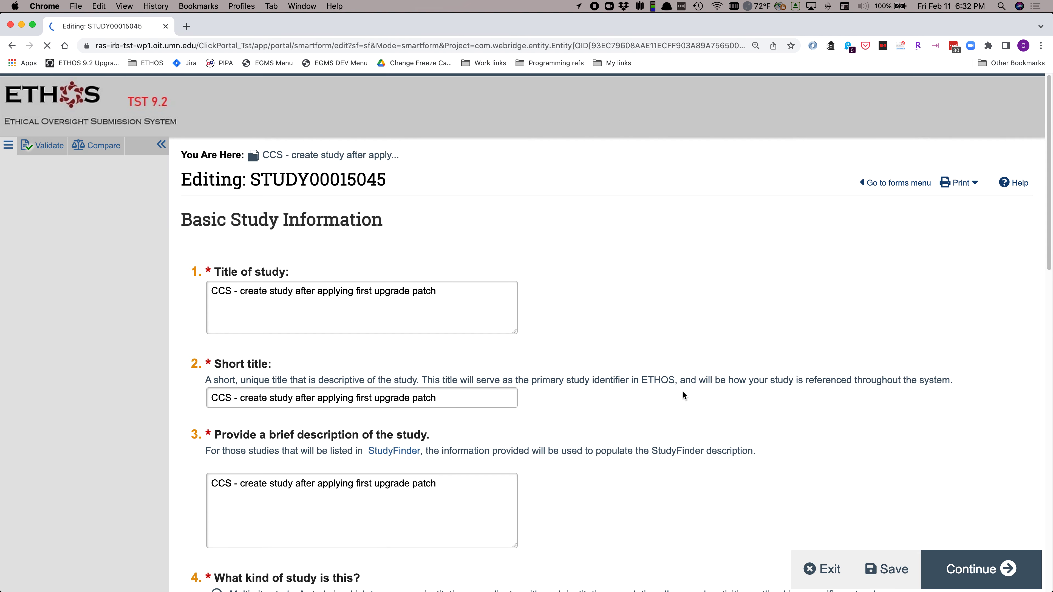
pyautogui.scroll(-5, 682, 391)
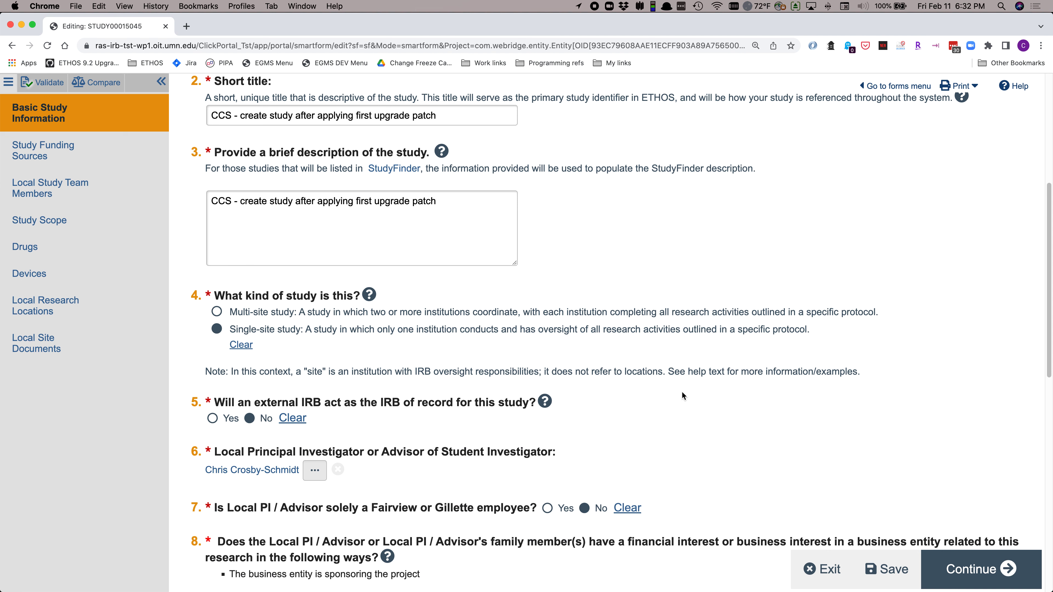
pyautogui.click(24, 247)
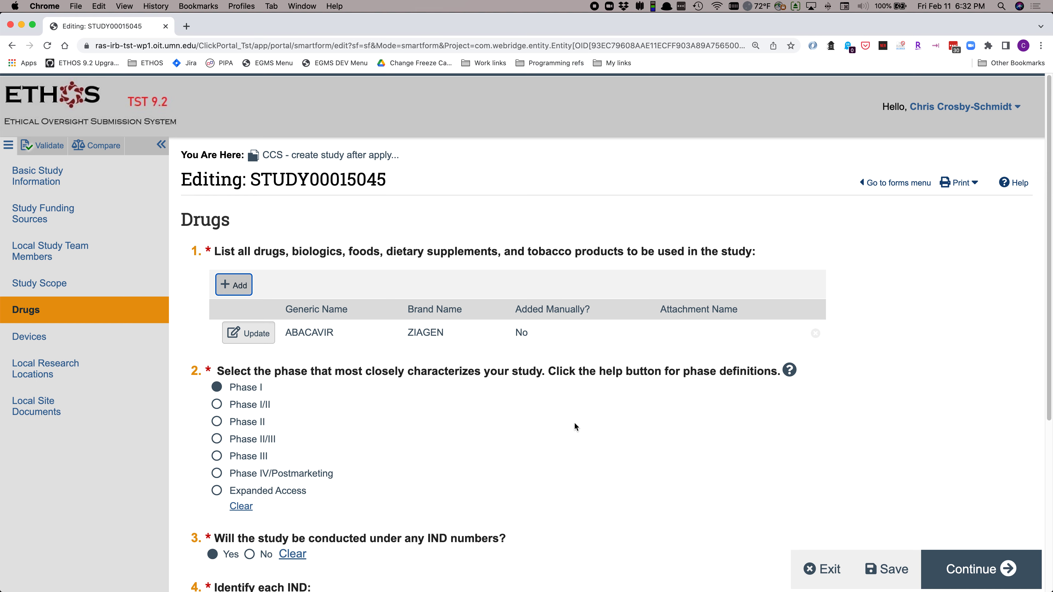
pyautogui.click(887, 569)
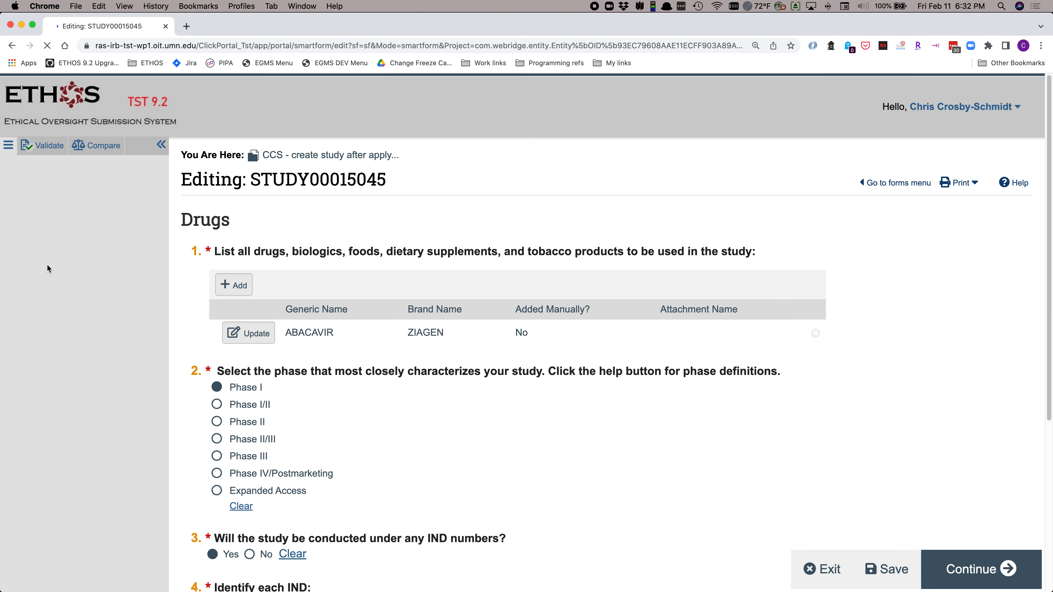
# Open the Study Scope form and review its questions on clinical trial status, registration and drug use.
pyautogui.click(40, 281)
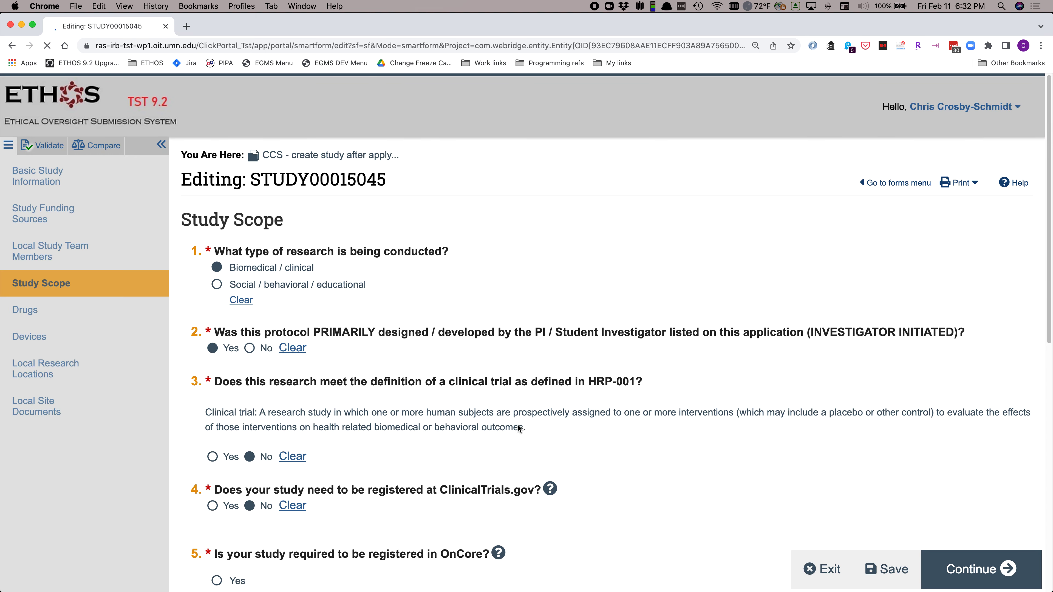
pyautogui.scroll(-2, 519, 429)
pyautogui.scroll(-3, 517, 428)
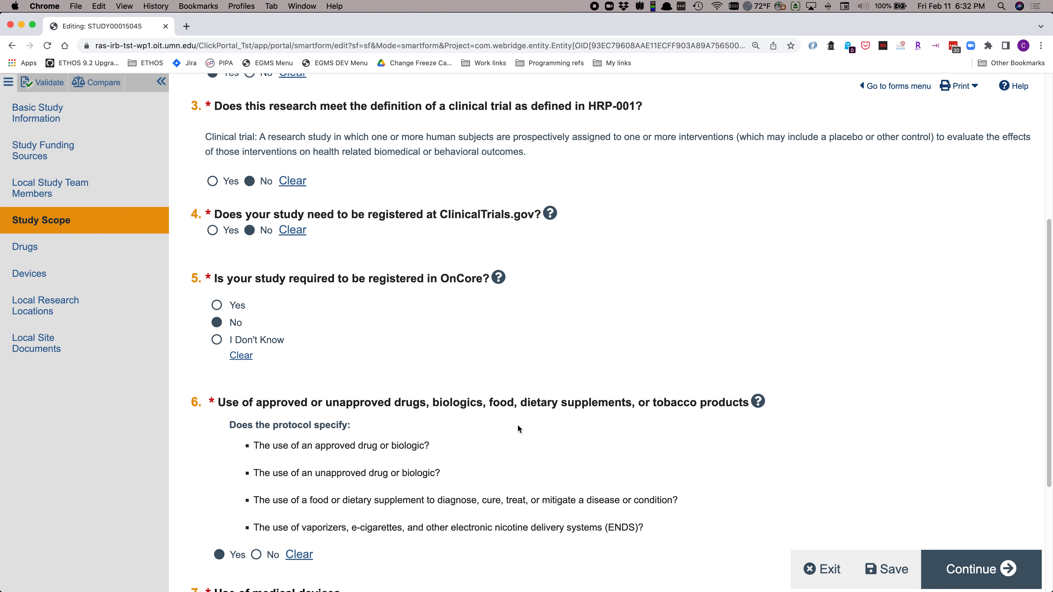
# Answer Yes to required OnCore registration and to OnCore submission, enter "invalid protocol number" as the OnCore Protocol Number, and try to save the form.
pyautogui.click(217, 307)
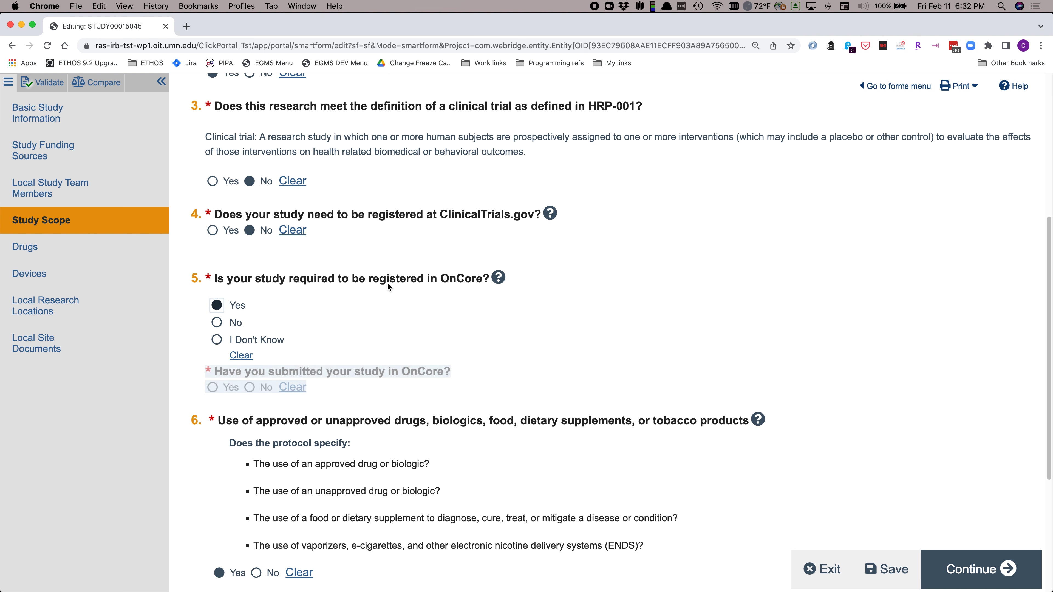
pyautogui.click(213, 387)
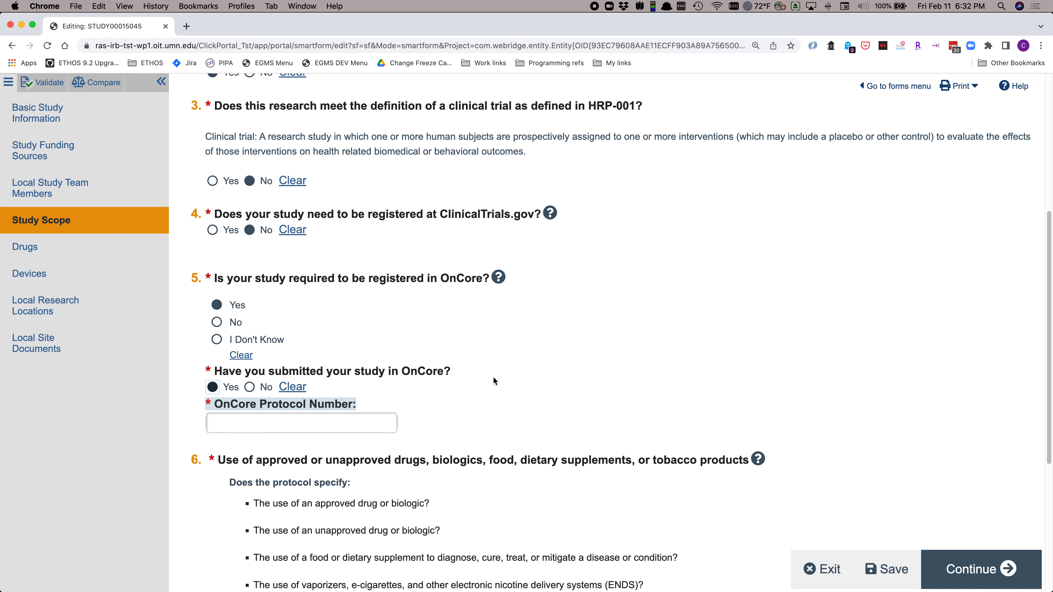
pyautogui.scroll(-1, 493, 376)
pyautogui.click(326, 376)
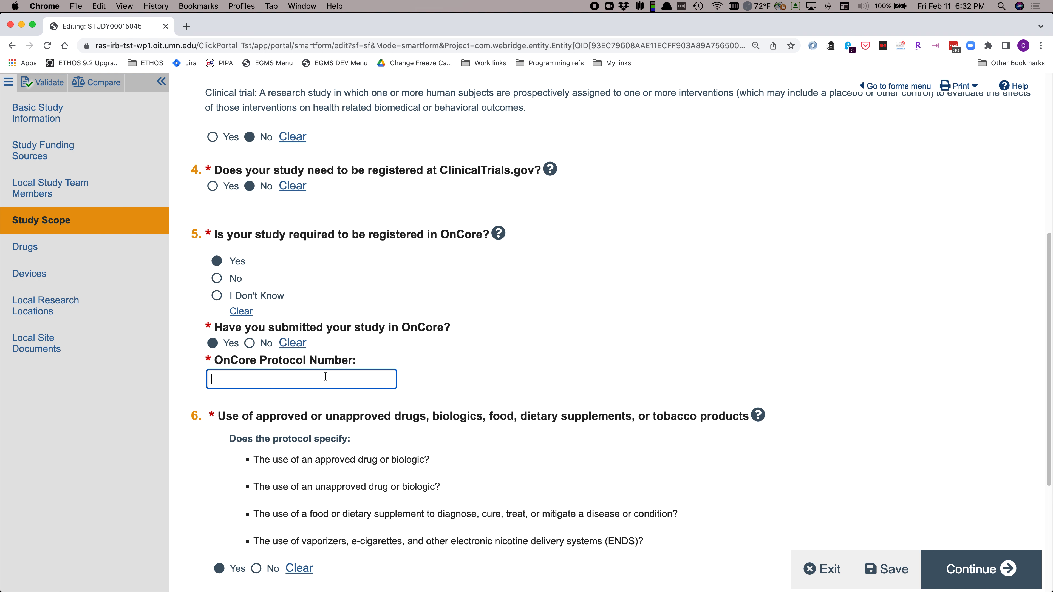
pyautogui.write('inv')
pyautogui.write('alid protocol number')
pyautogui.click(885, 576)
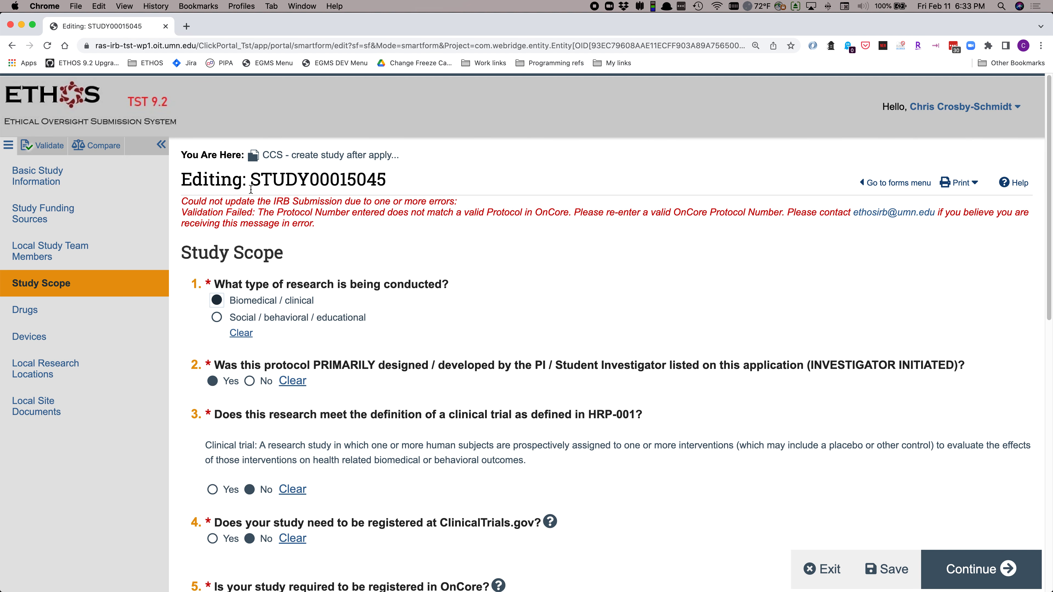
# Highlight the OnCore protocol number validation message, and close the study page, leaving the site without keeping the changes.
pyautogui.moveTo(262, 212); pyautogui.dragTo(785, 213)
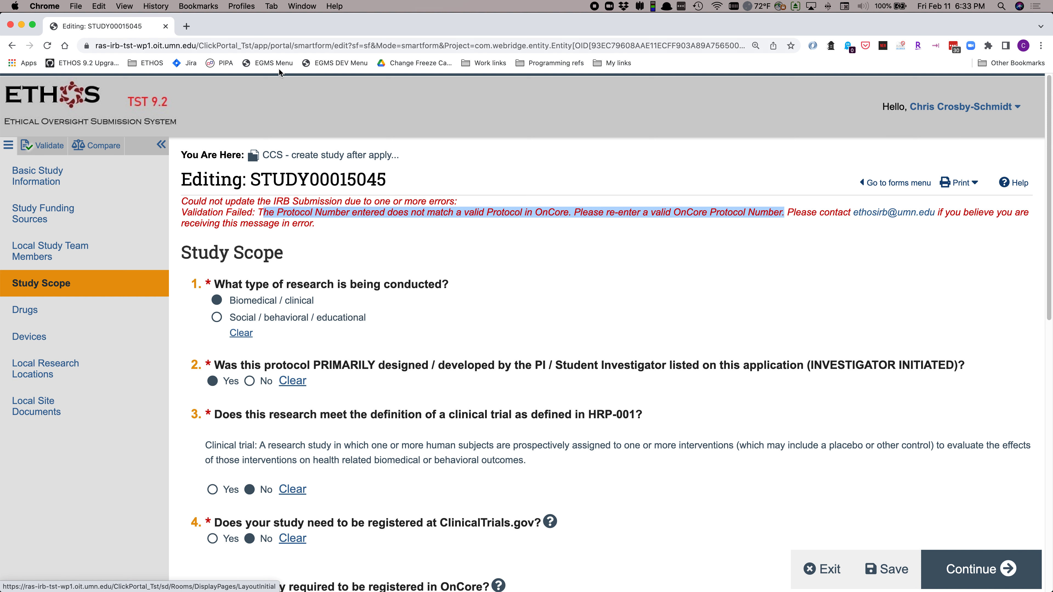
pyautogui.click(166, 27)
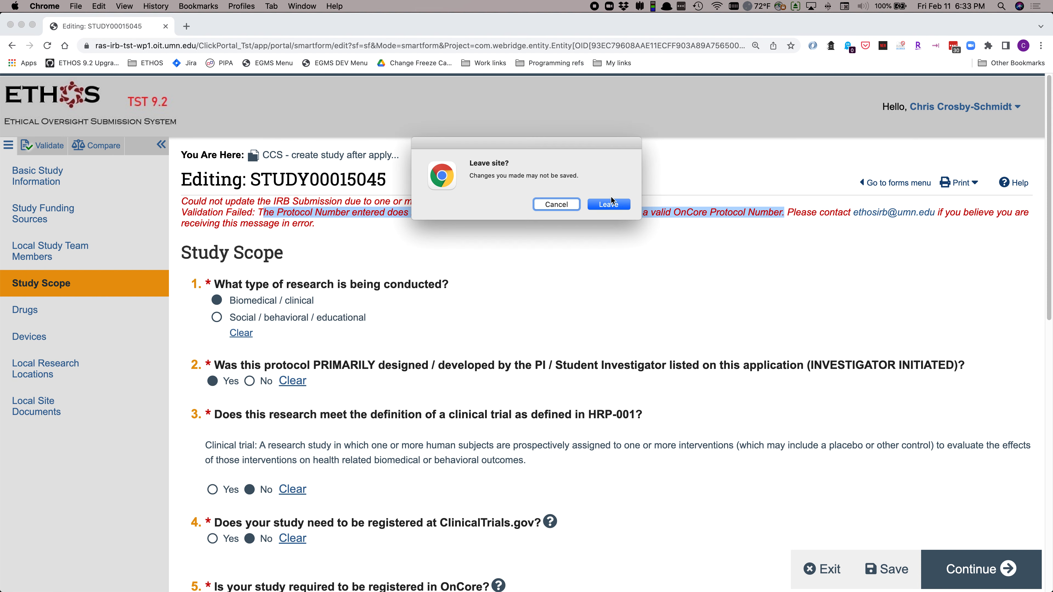
pyautogui.click(608, 205)
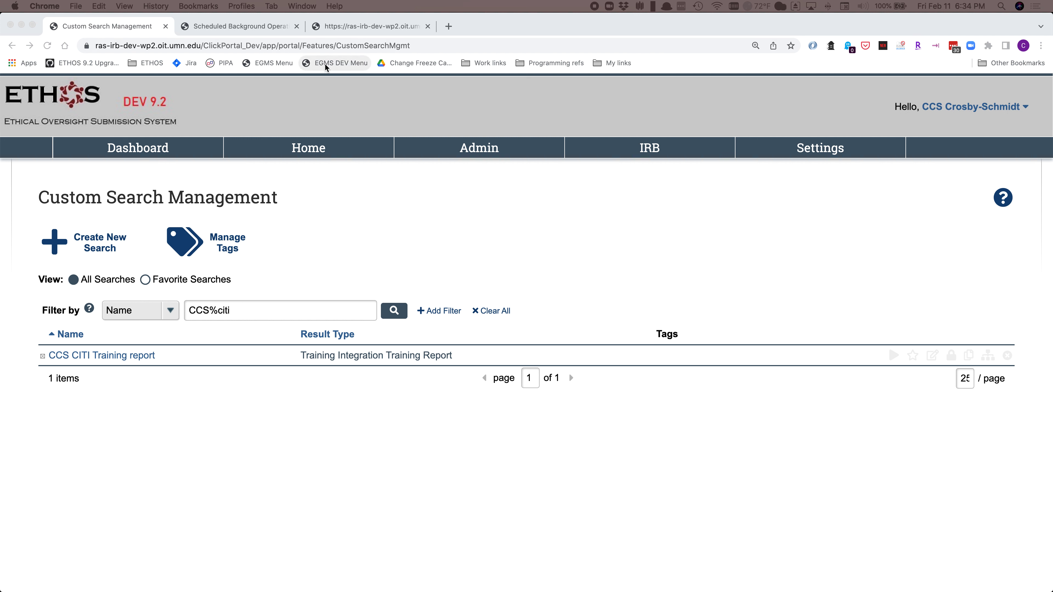
# Bring up Chrome's issue #348 window on Department Viewer access to RNIs, and switch to the IRB window of the ETHOS Development site.
pyautogui.click(302, 7)
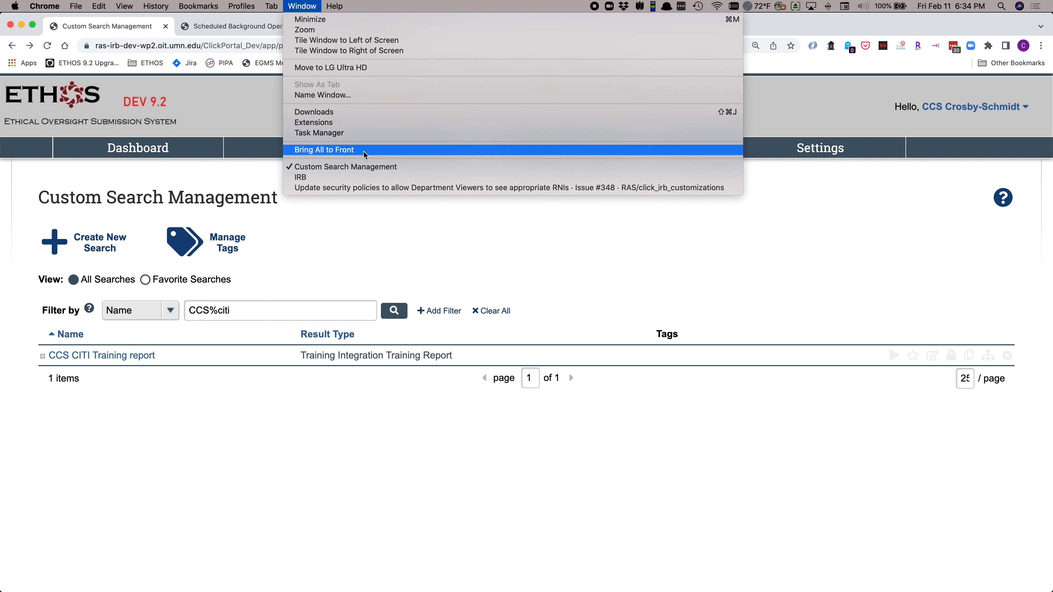
pyautogui.click(367, 187)
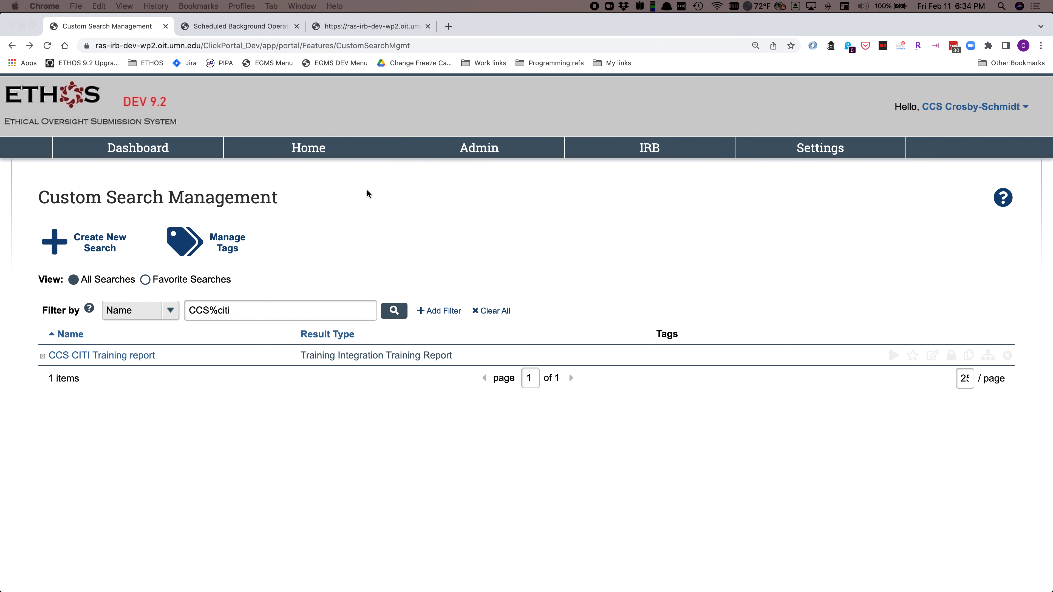
pyautogui.click(313, 5)
pyautogui.click(331, 178)
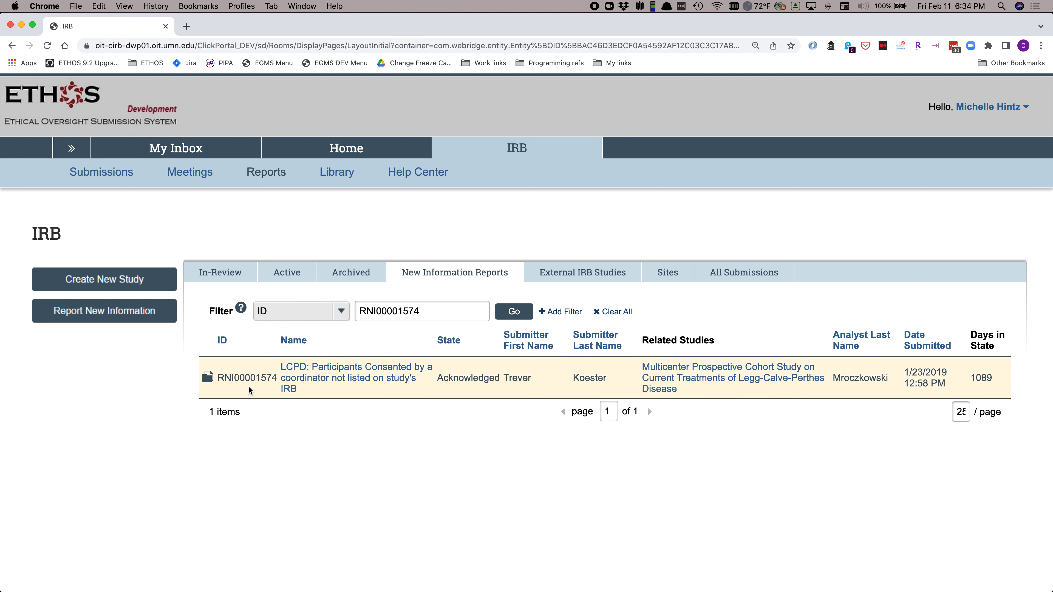
# Open report RNI00001574 from the New Information Reports list, review its history and related submissions, and close the page.
pyautogui.click(340, 378)
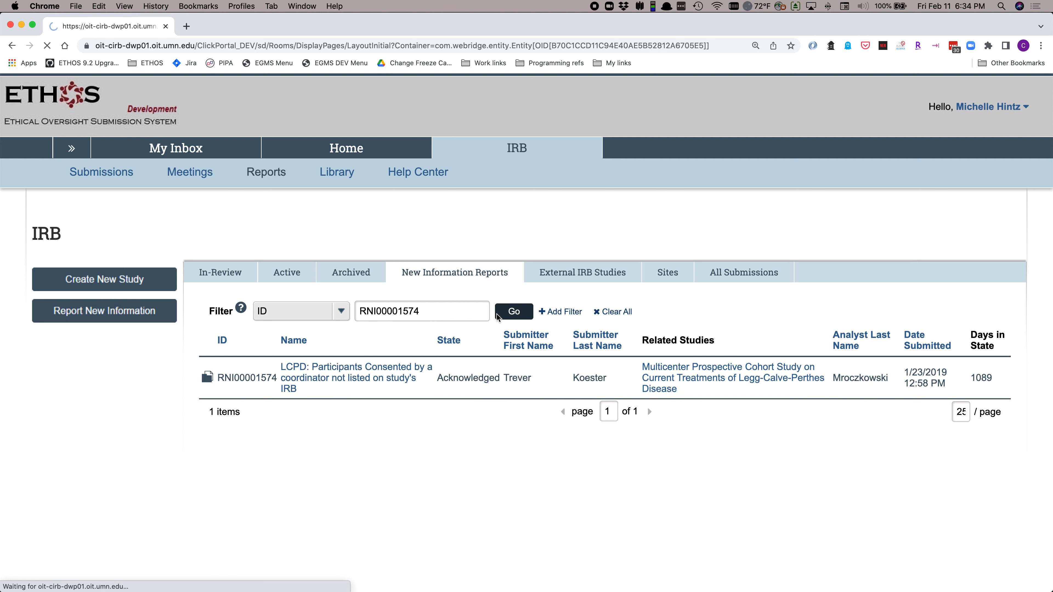
pyautogui.scroll(-5, 548, 447)
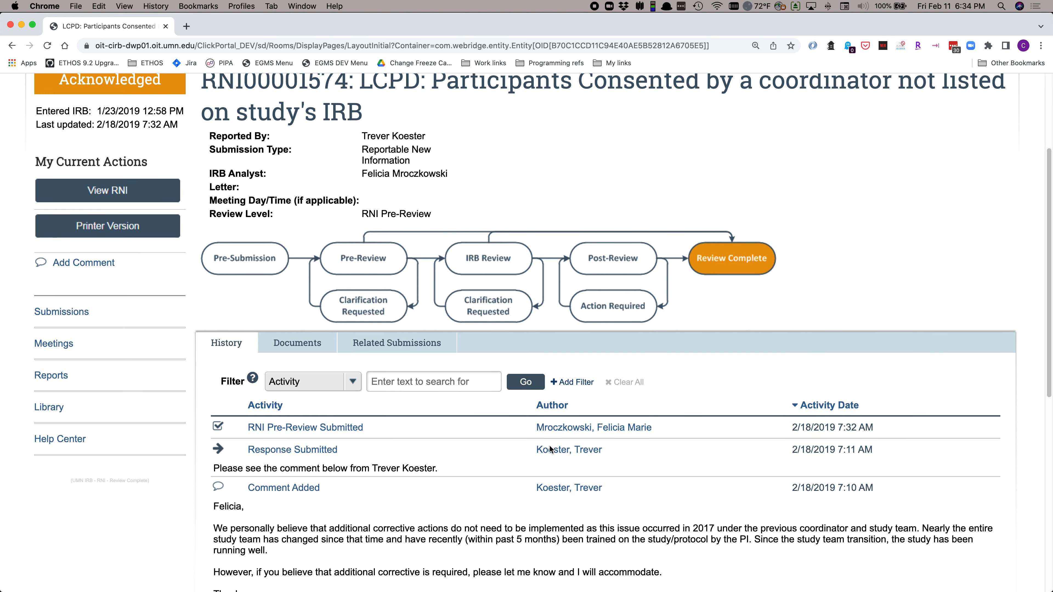
pyautogui.click(384, 346)
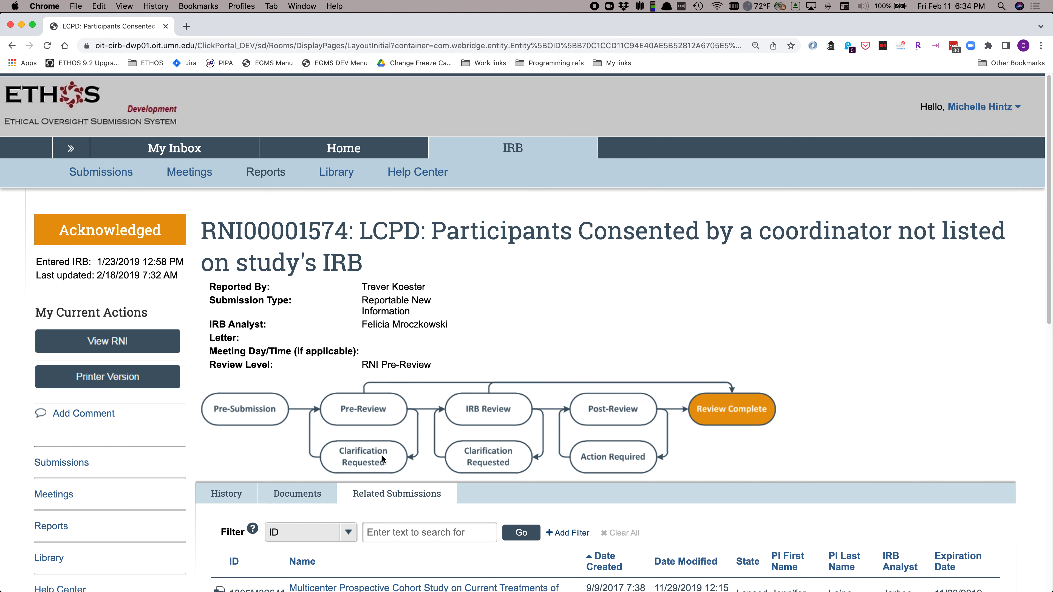
pyautogui.scroll(-3, 382, 454)
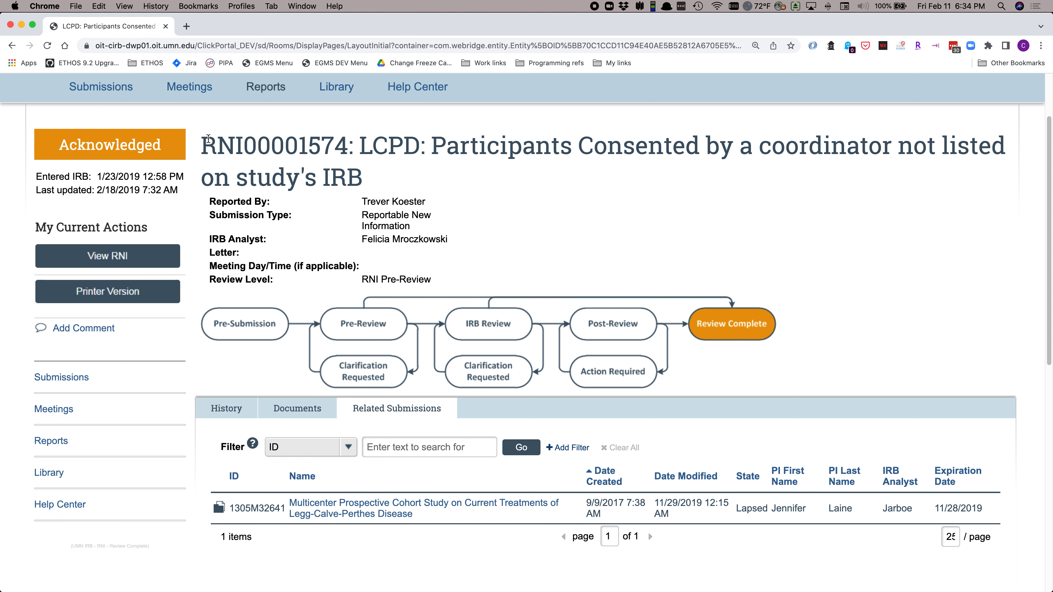
pyautogui.click(165, 27)
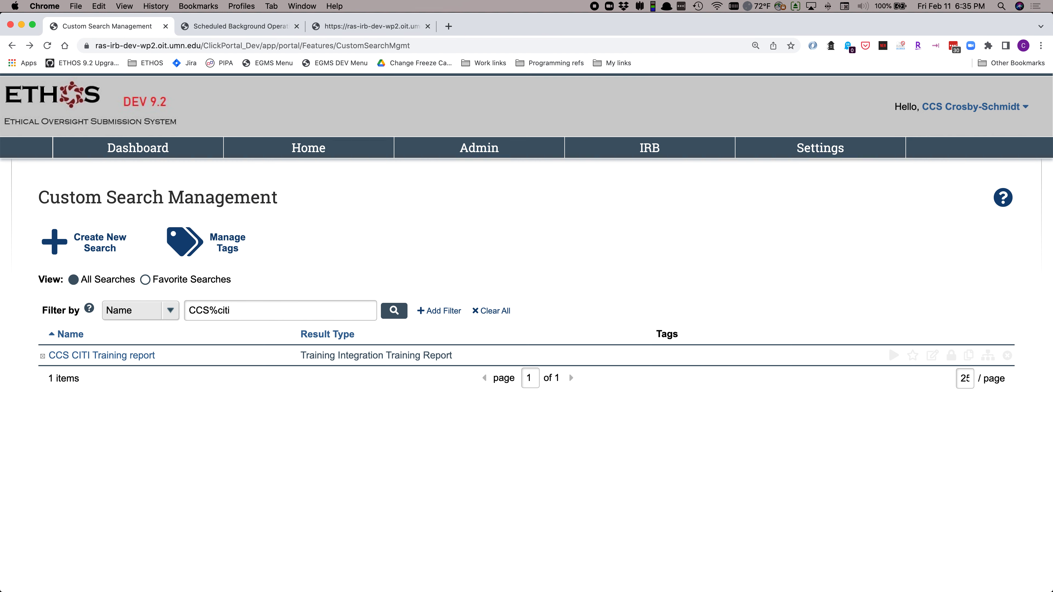